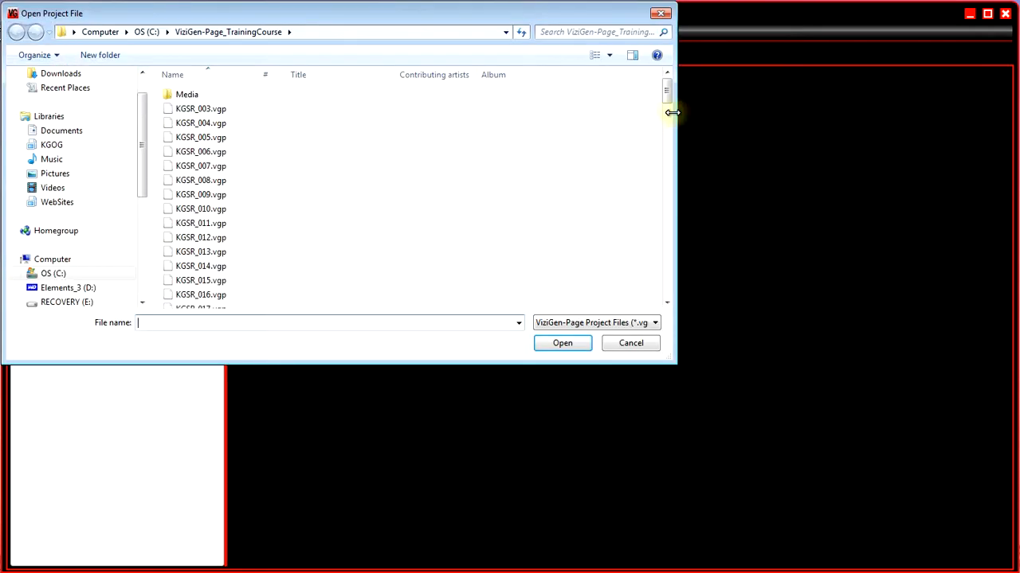
- Open the project file KGSR_128.vgp from the ViziGen-Page_TrainingCourse folder
{"action": "left_click_drag", "start_coordinate": [668, 109], "coordinate": [669, 303]}
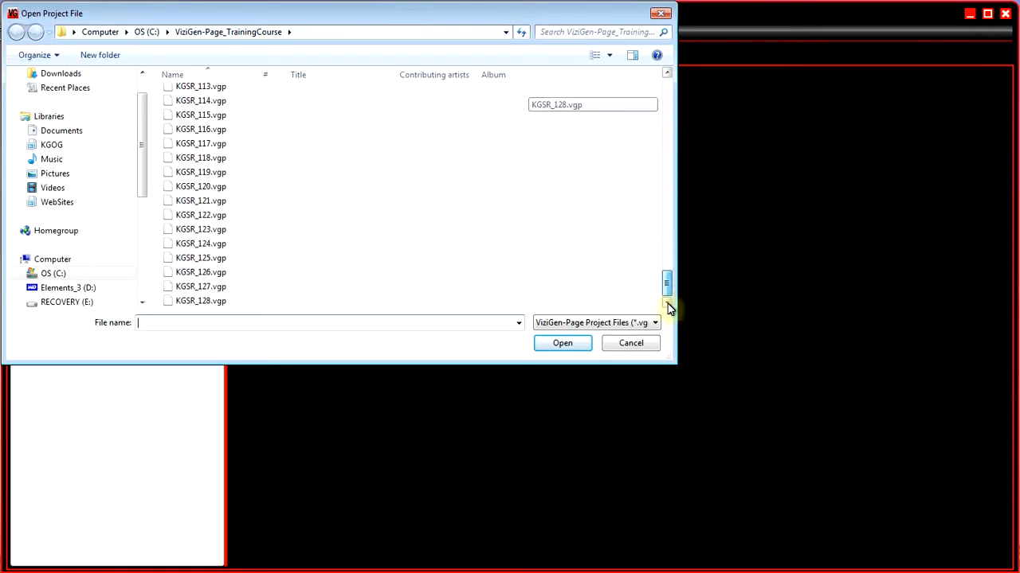
{"action": "left_click", "coordinate": [274, 302]}
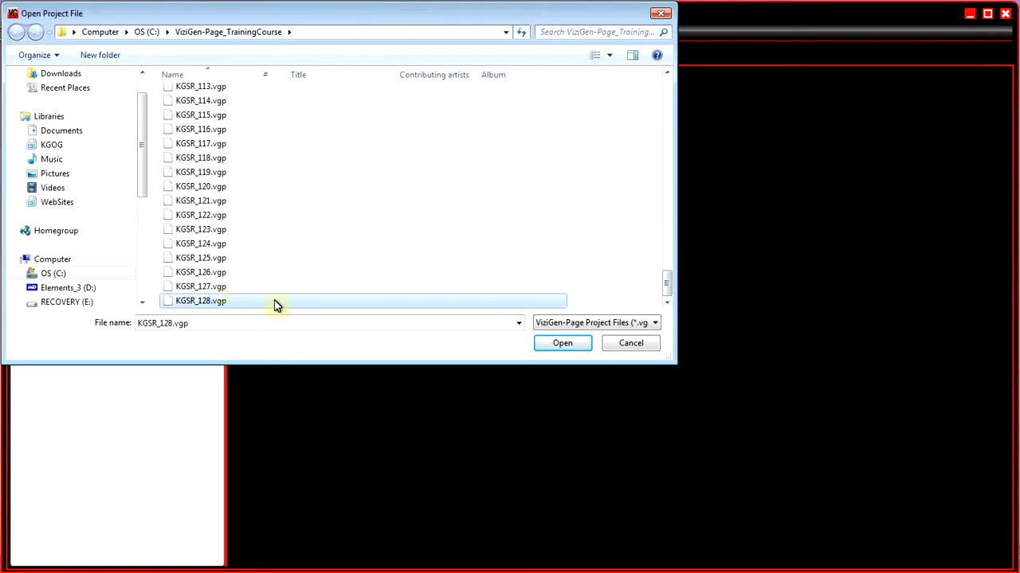
{"action": "left_click", "coordinate": [557, 343]}
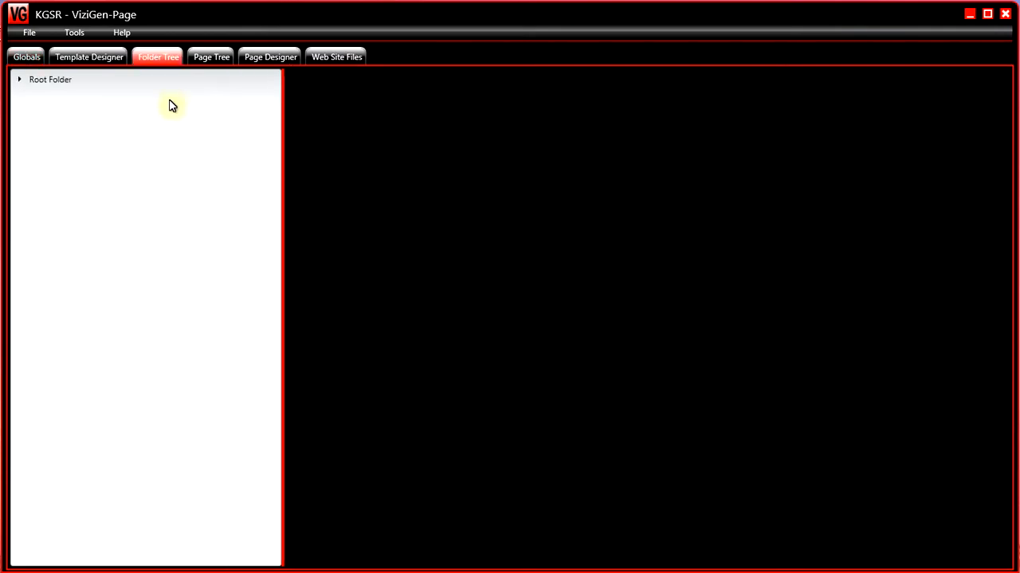
- Expand the root and Pages folders and open the Archaeology page in the Page Designer
{"action": "left_click", "coordinate": [19, 80]}
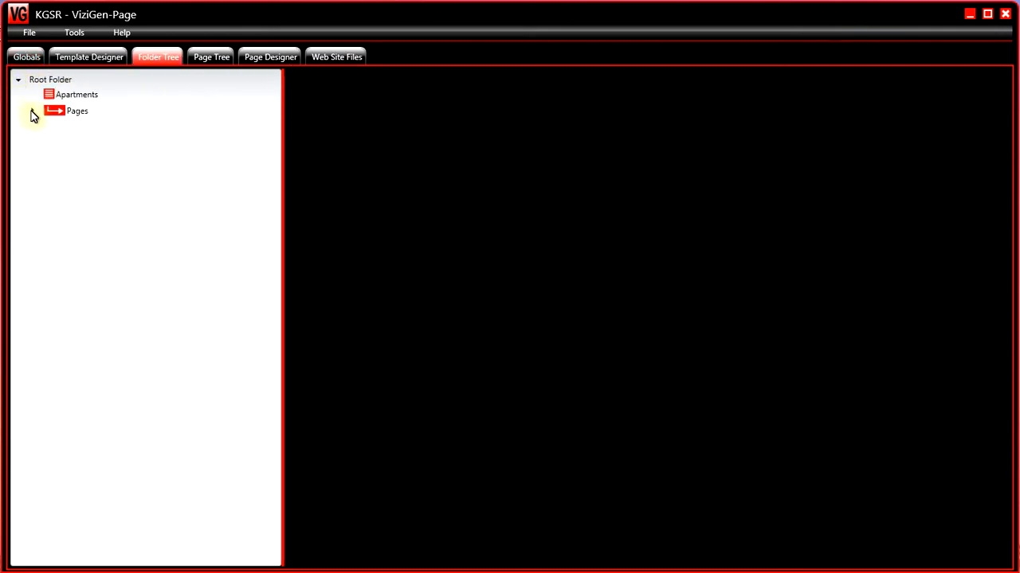
{"action": "left_click", "coordinate": [32, 111]}
{"action": "left_click", "coordinate": [79, 160]}
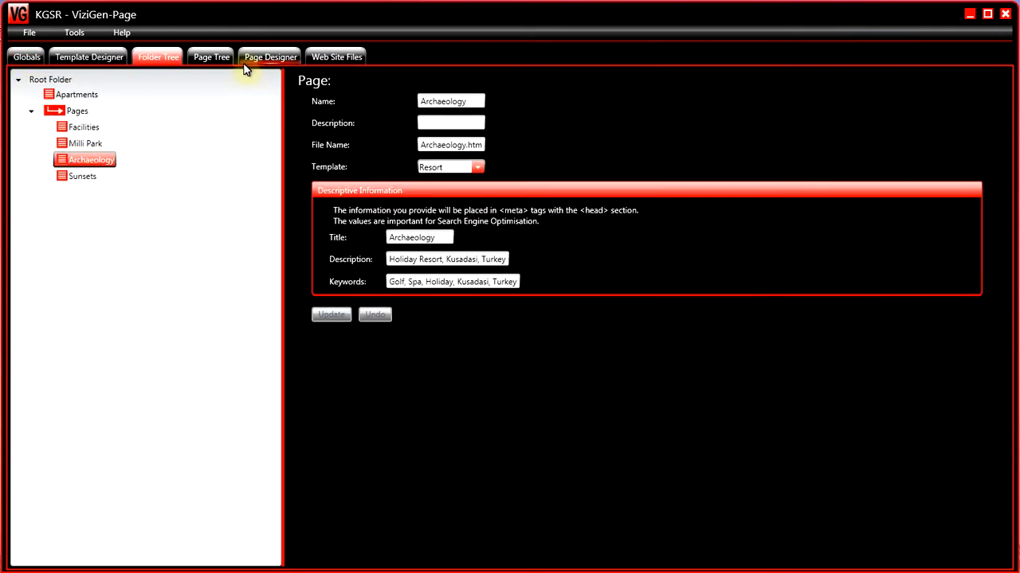
{"action": "left_click", "coordinate": [251, 59]}
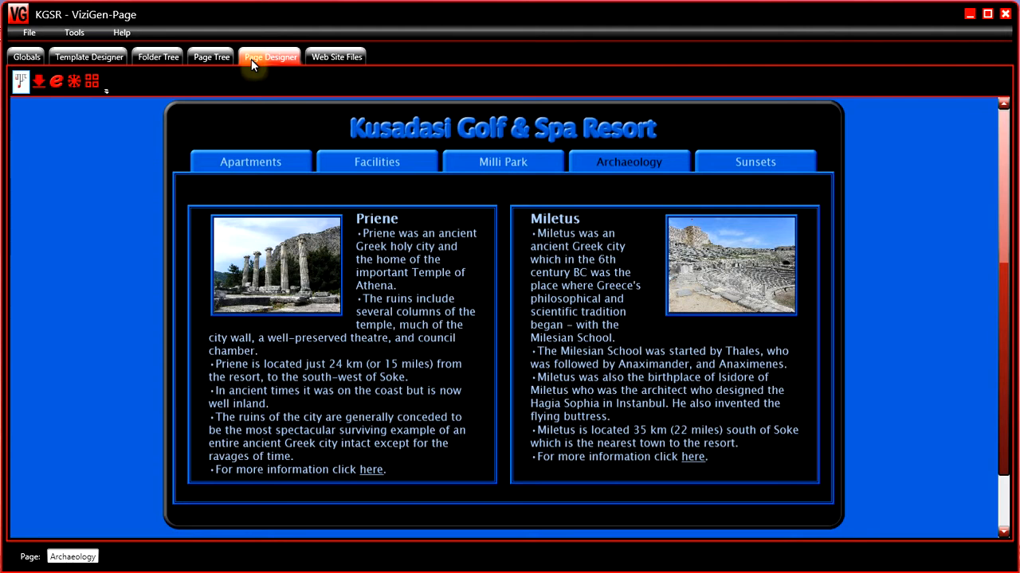
- Select the Priene image to review its properties, and briefly show the outlines of all boxes on the page
{"action": "left_click", "coordinate": [39, 83]}
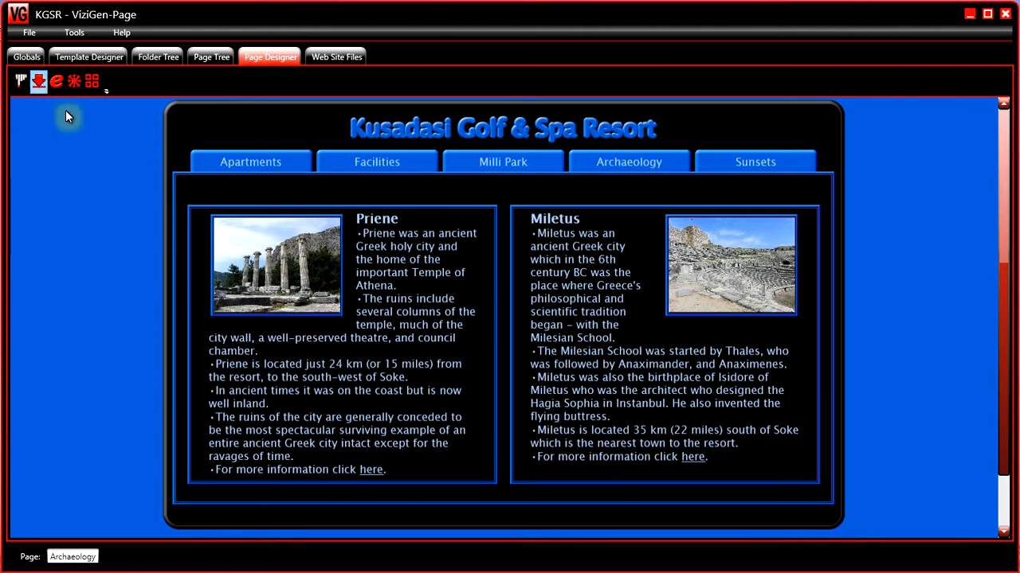
{"action": "left_click", "coordinate": [271, 233]}
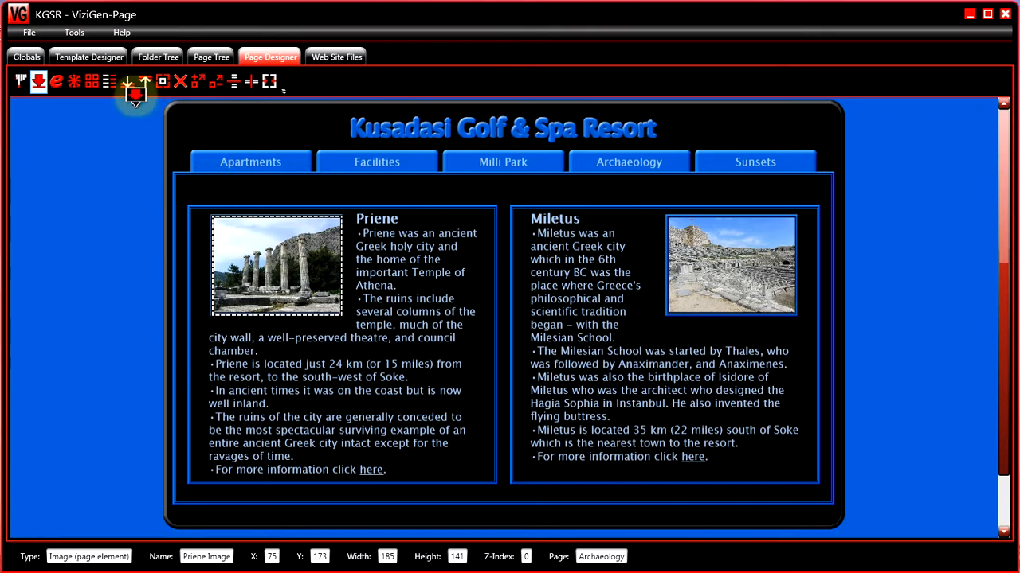
{"action": "left_click", "coordinate": [110, 81]}
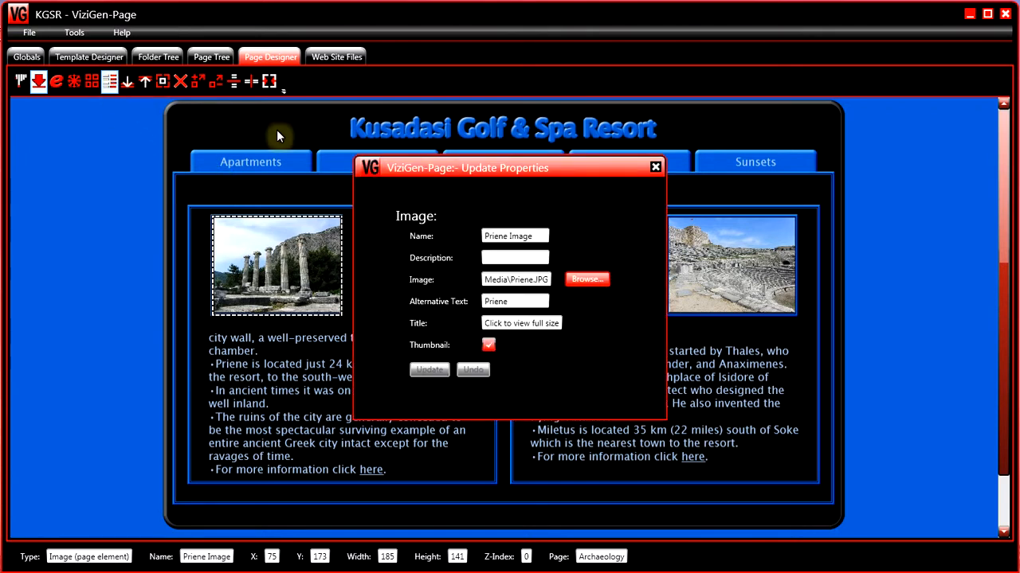
{"action": "left_click", "coordinate": [654, 167]}
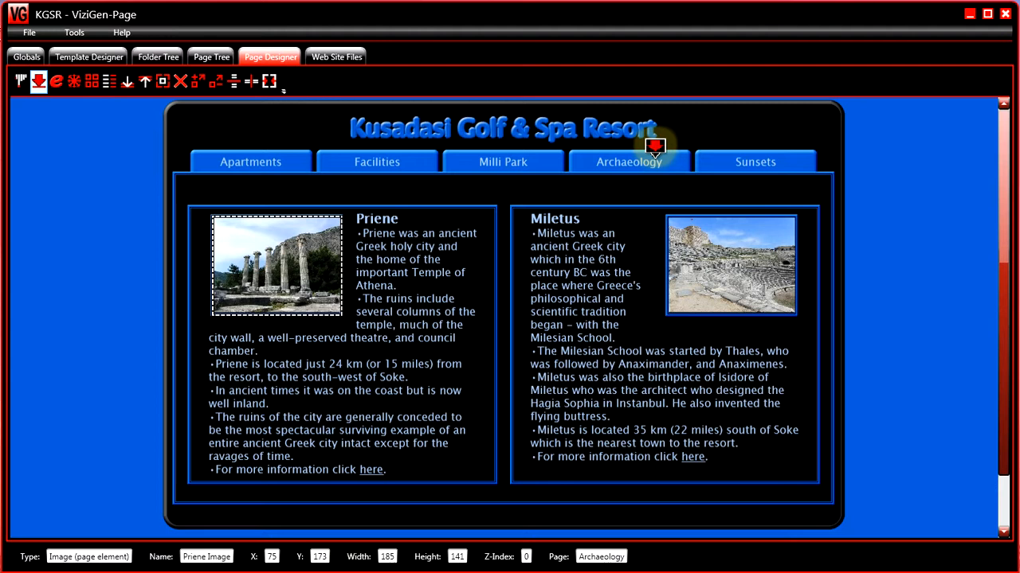
{"action": "left_click", "coordinate": [90, 83]}
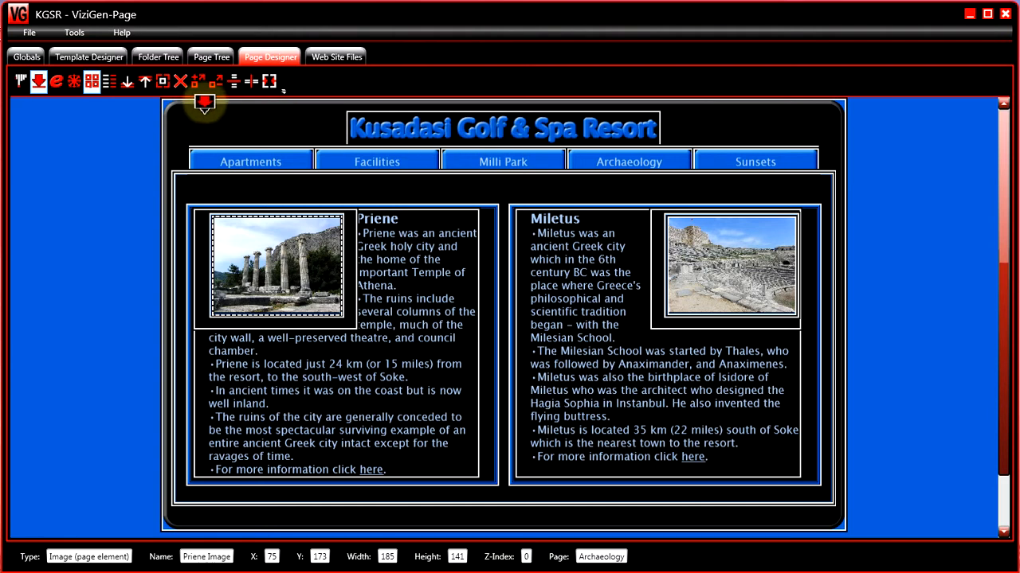
{"action": "left_click", "coordinate": [90, 83]}
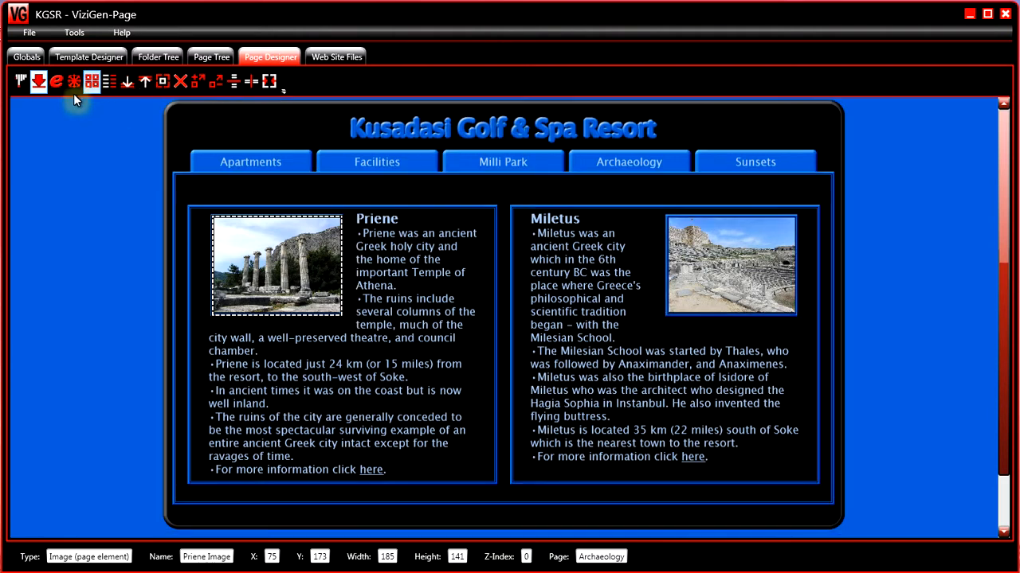
- Select the Apartments navigation link, go to the navigation bar behind it, and review the bar's properties
{"action": "left_click", "coordinate": [240, 145]}
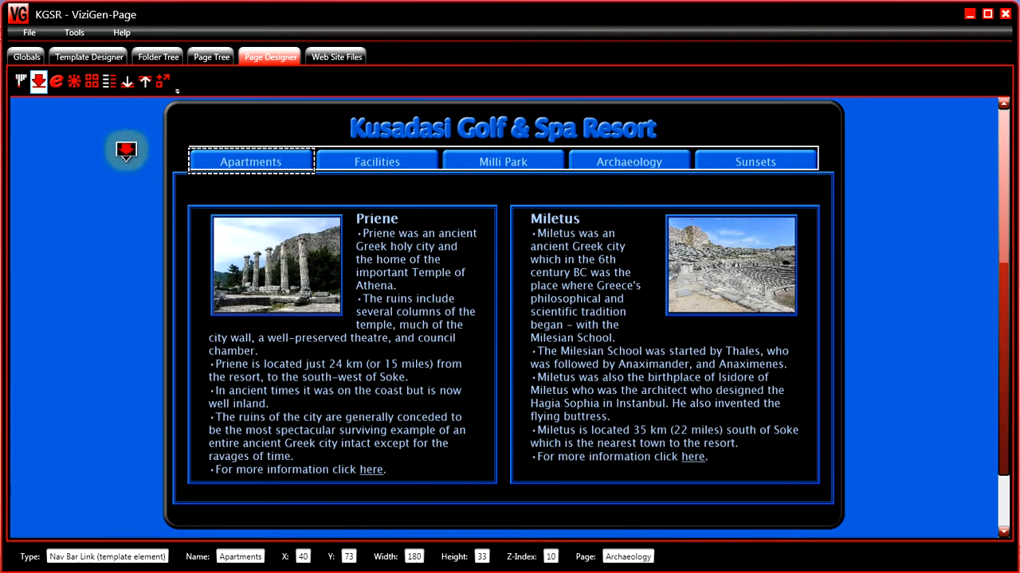
{"action": "left_click", "coordinate": [125, 85]}
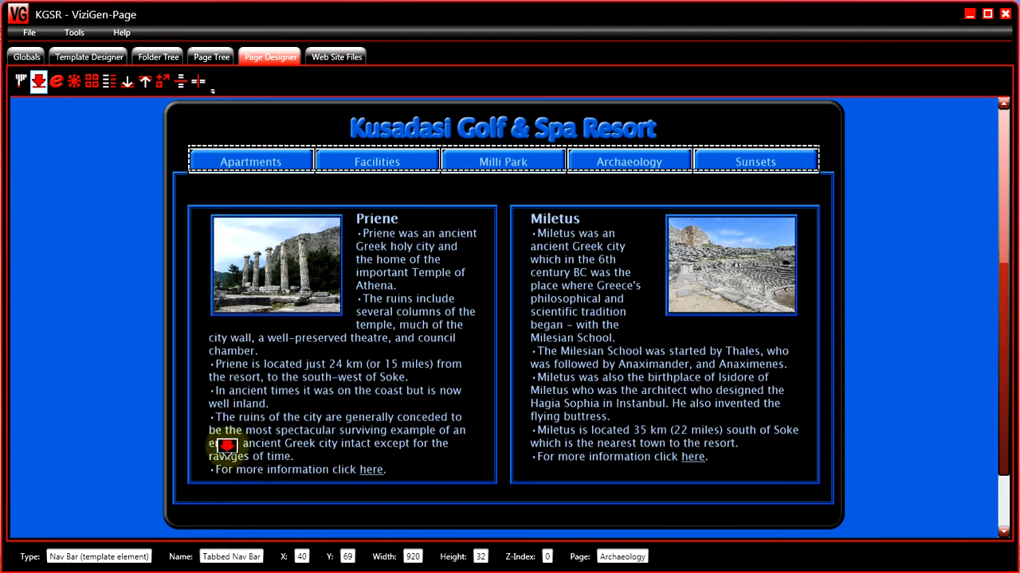
{"action": "left_click", "coordinate": [110, 82]}
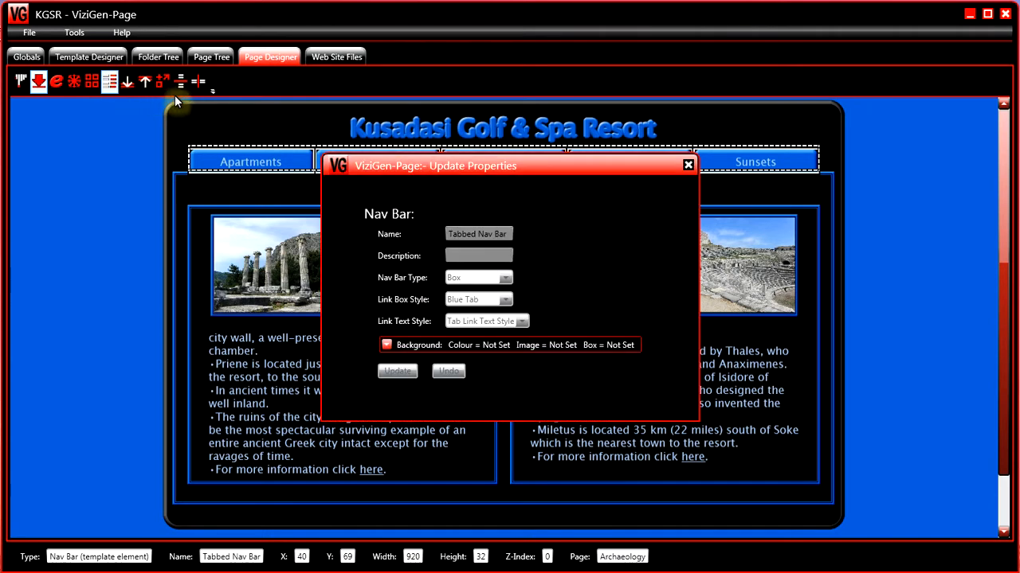
{"action": "left_click", "coordinate": [687, 165]}
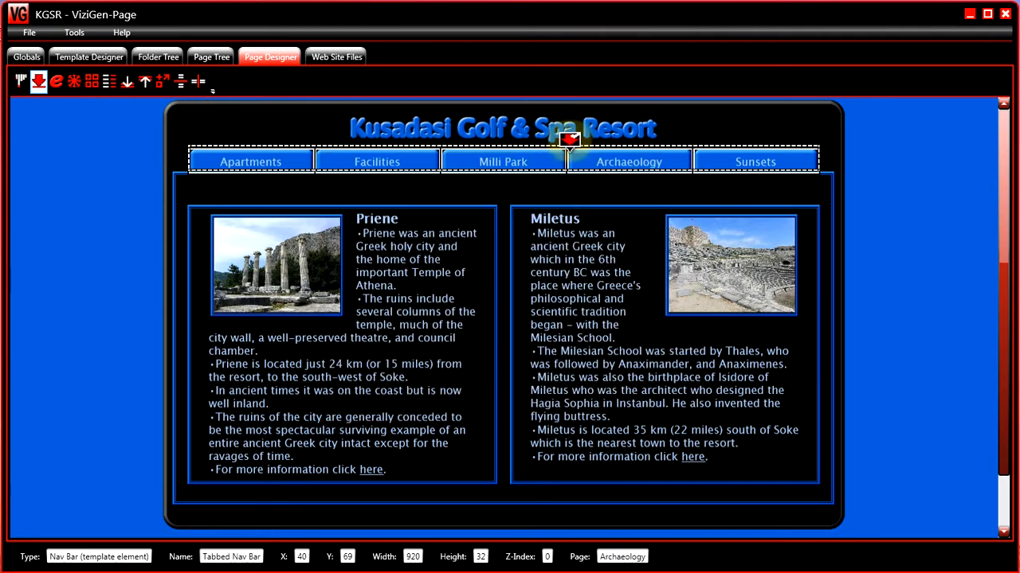
- Select the boxes behind the navigation bar down through the page body to the template, and review the template's properties
{"action": "left_click", "coordinate": [125, 88]}
{"action": "mouse_move", "coordinate": [125, 93]}
{"action": "left_mouse_down"}
{"action": "mouse_move", "coordinate": [121, 86]}
{"action": "mouse_move", "coordinate": [205, 110]}
{"action": "left_mouse_up"}
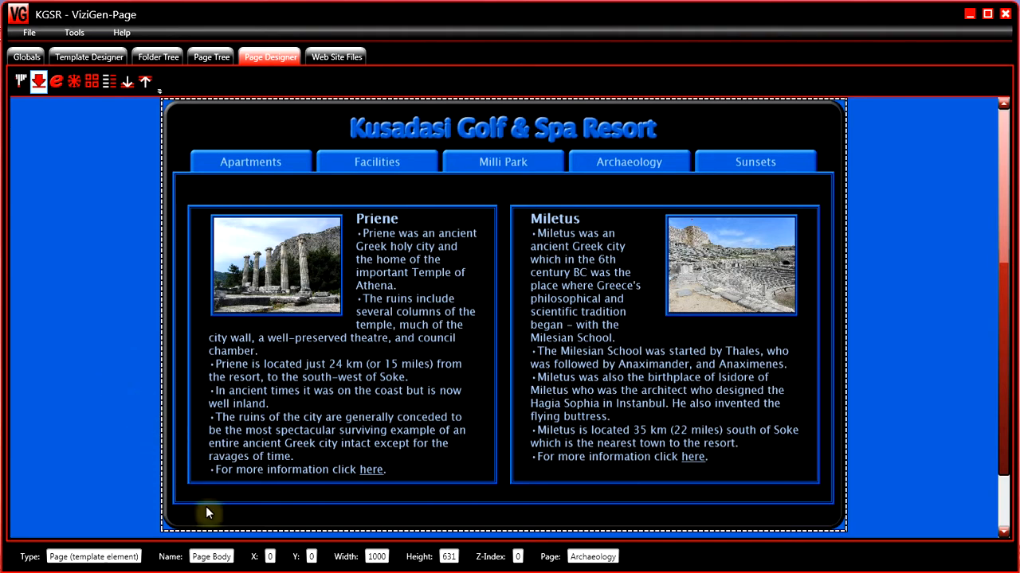
{"action": "mouse_move", "coordinate": [212, 550]}
{"action": "left_mouse_down"}
{"action": "mouse_move", "coordinate": [152, 371]}
{"action": "mouse_move", "coordinate": [103, 154]}
{"action": "mouse_move", "coordinate": [241, 143]}
{"action": "mouse_move", "coordinate": [138, 105]}
{"action": "mouse_move", "coordinate": [144, 87]}
{"action": "left_mouse_up"}
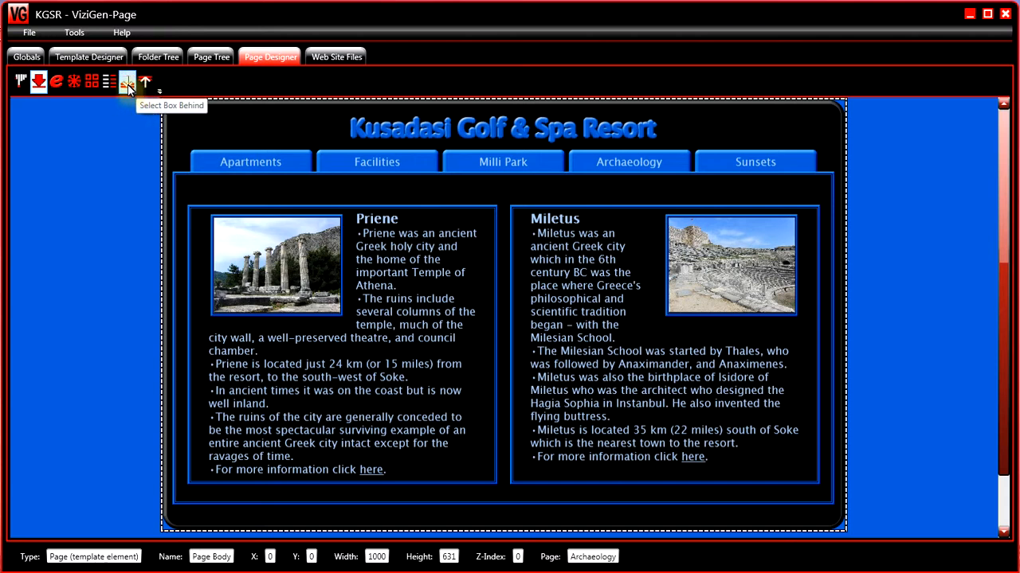
{"action": "left_click", "coordinate": [129, 85]}
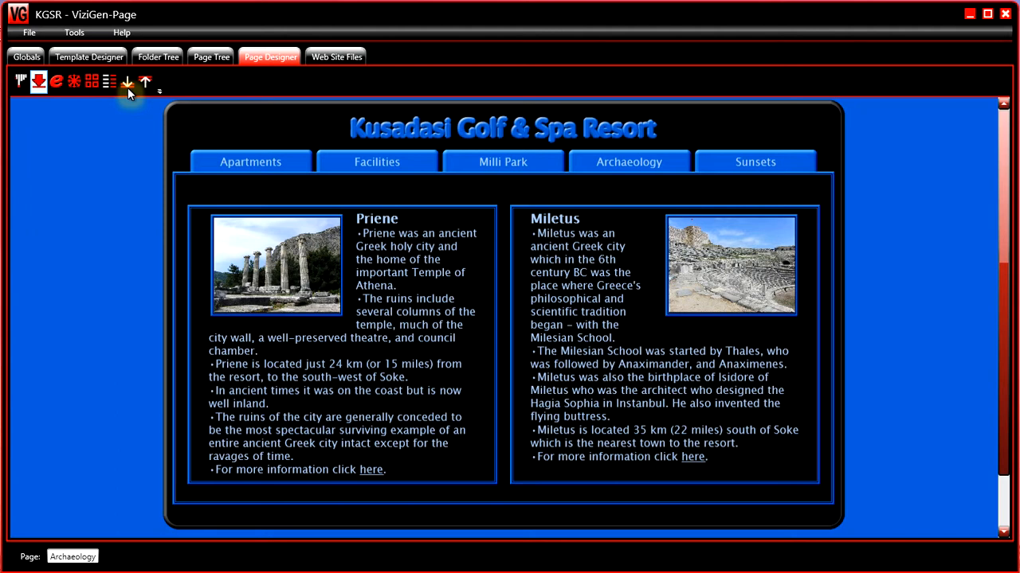
{"action": "left_click", "coordinate": [110, 83]}
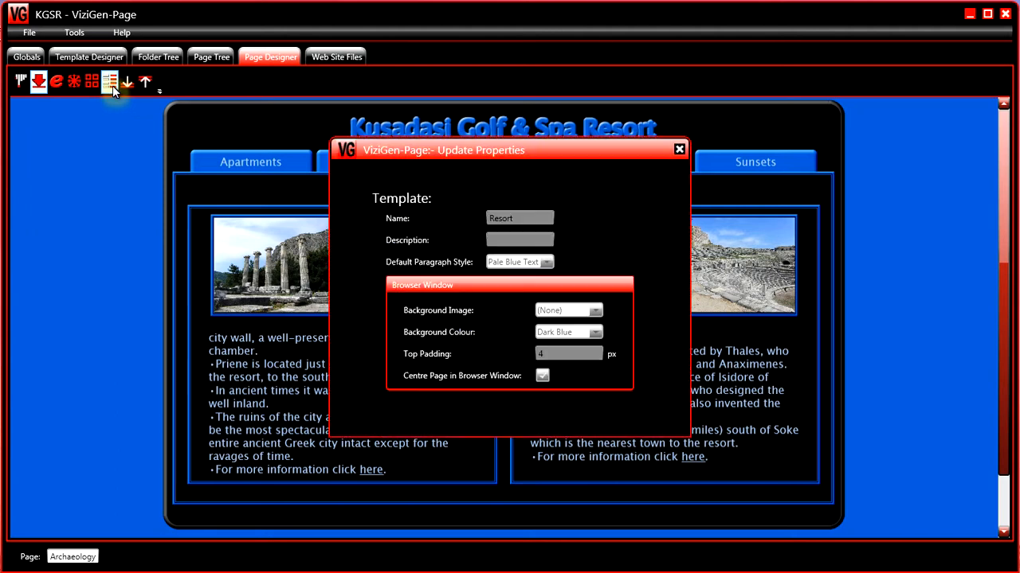
{"action": "left_click", "coordinate": [679, 151]}
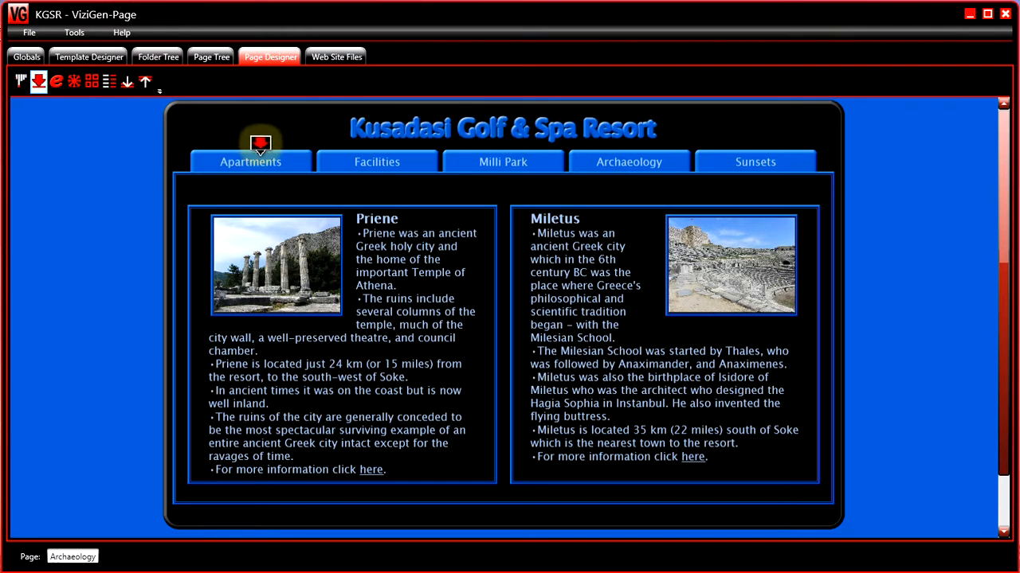
- Select the boxes in front one at a time, from the page body through the navigation bar to the Apartments link
{"action": "left_click", "coordinate": [145, 84]}
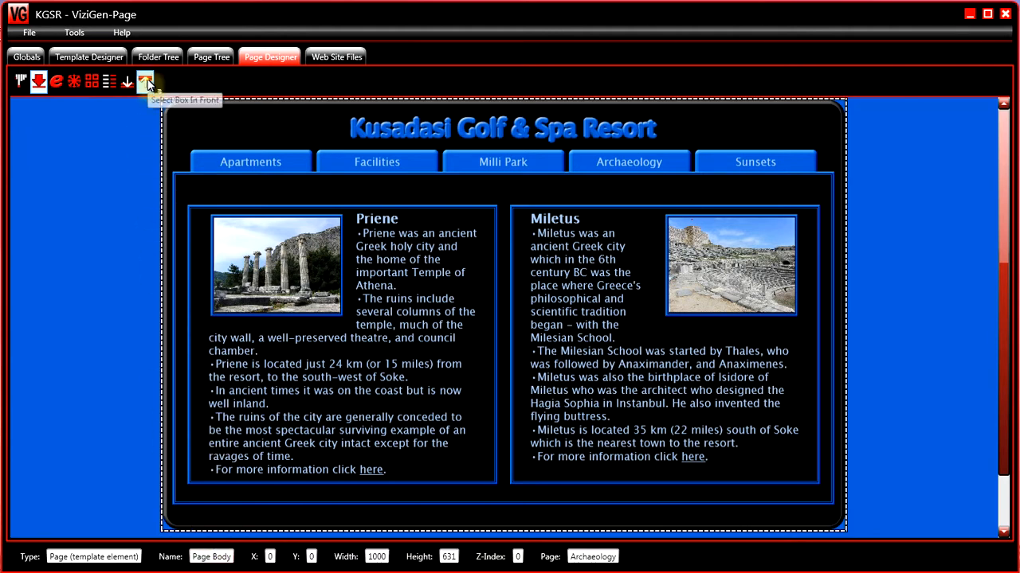
{"action": "left_click", "coordinate": [145, 83]}
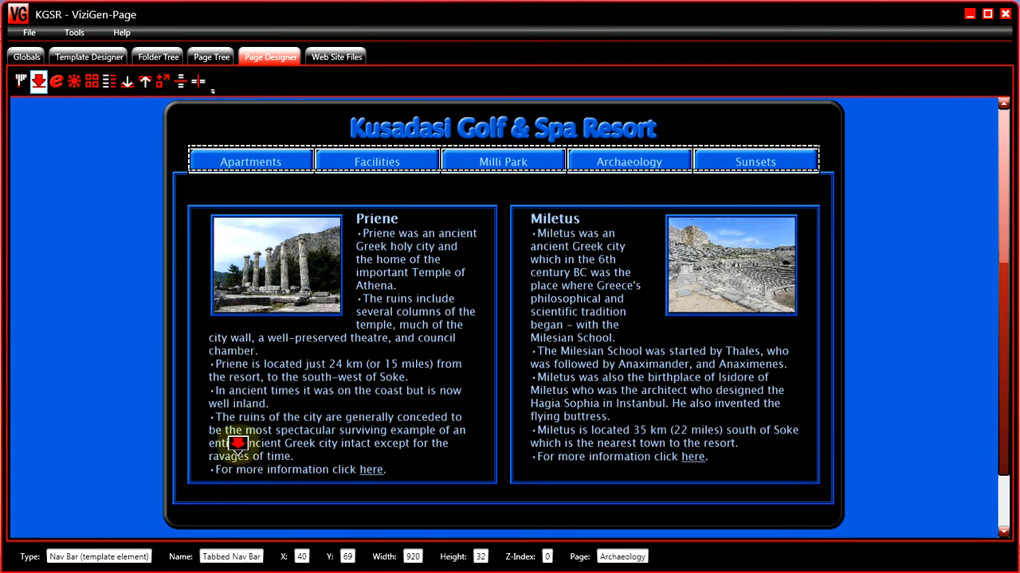
{"action": "left_click", "coordinate": [144, 83]}
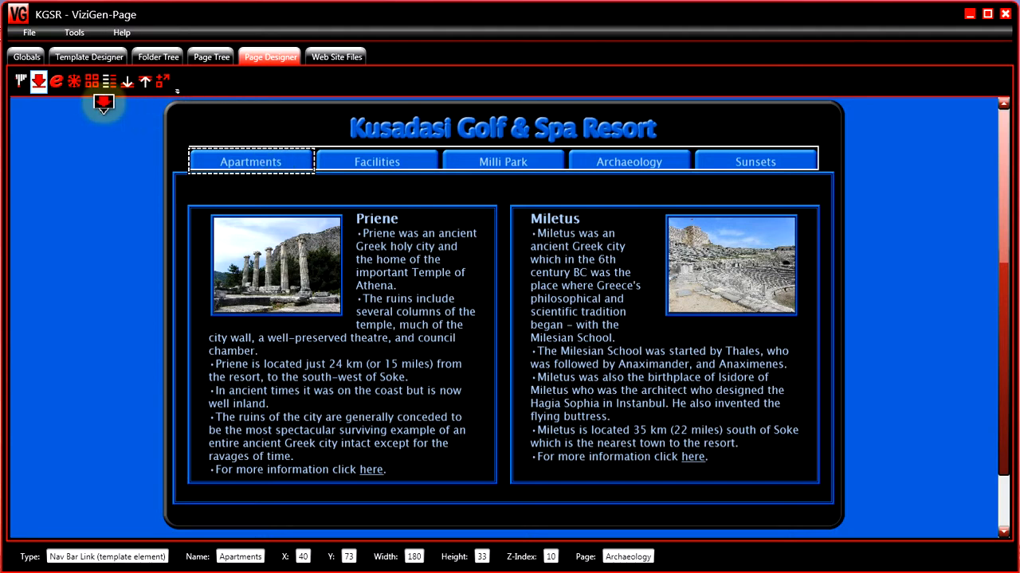
- Compare the selection and Move/Resize modes on the Apartments navigation link of the Archaeology page
{"action": "left_click", "coordinate": [74, 81]}
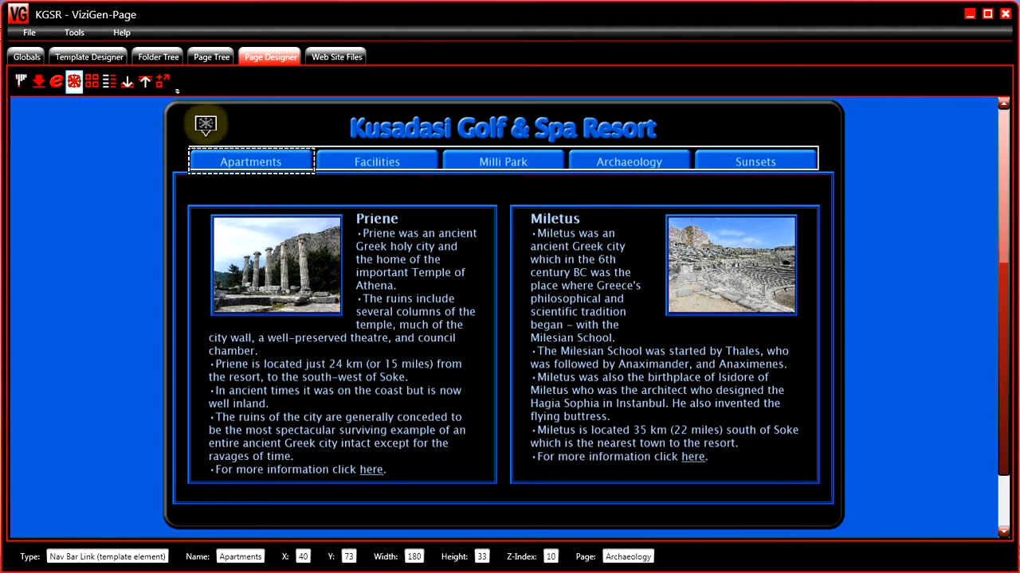
{"action": "left_click", "coordinate": [38, 82]}
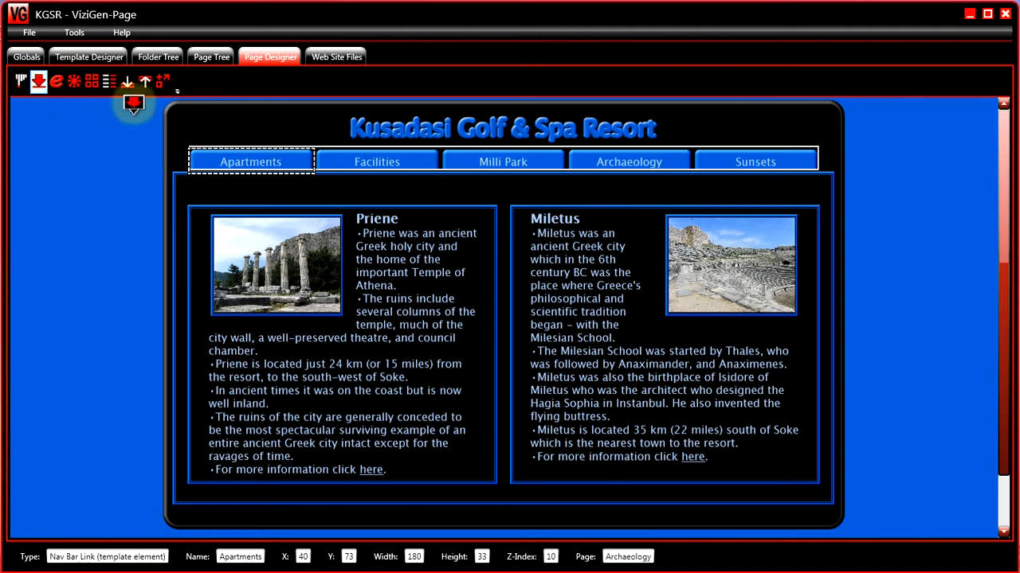
{"action": "left_click", "coordinate": [74, 81]}
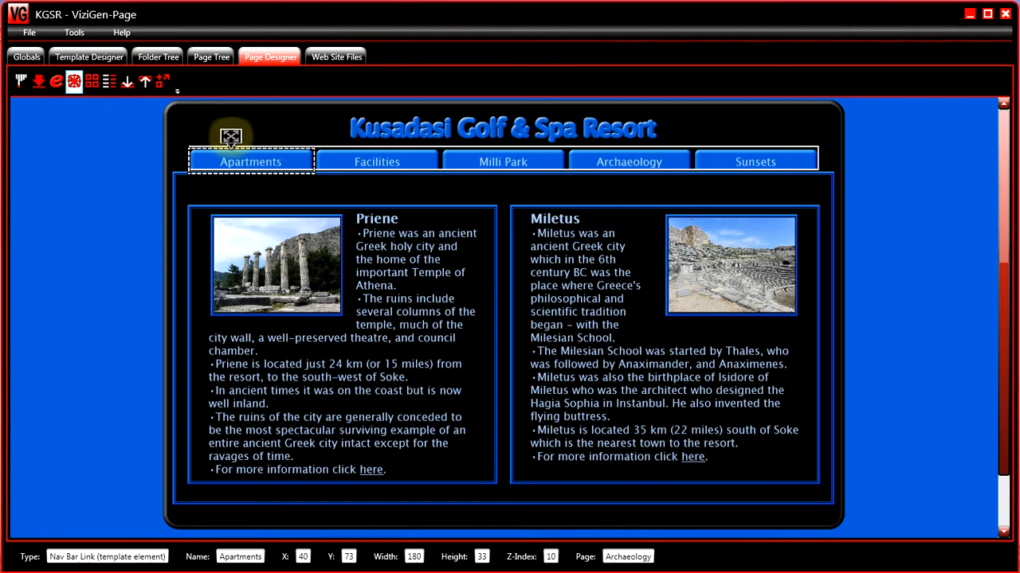
- In the Resort template, move the Apartments navigation link out of the navigation bar to about X 510, Y 319
{"action": "left_click", "coordinate": [58, 59]}
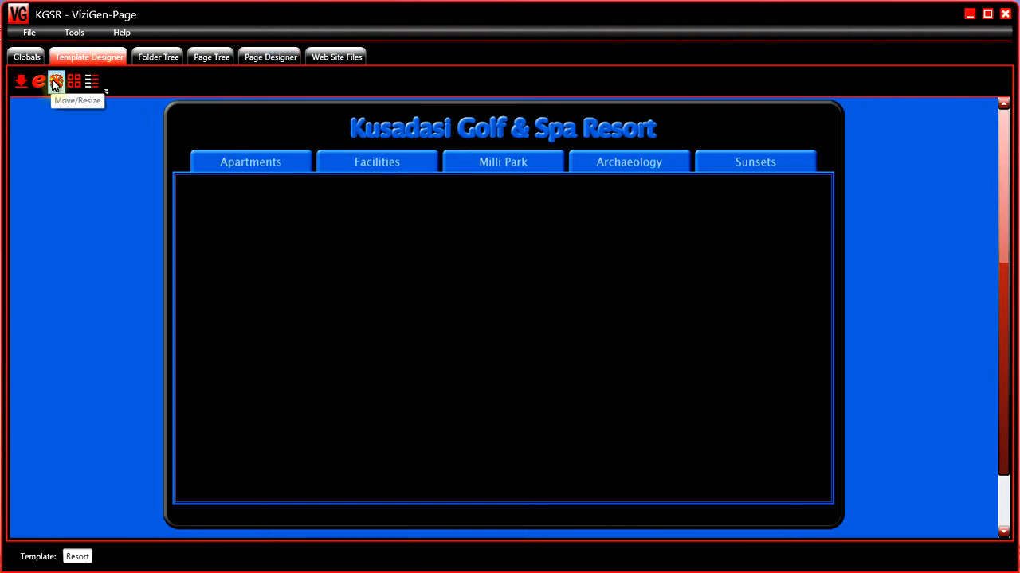
{"action": "left_click", "coordinate": [55, 82]}
{"action": "left_click", "coordinate": [251, 159]}
{"action": "left_click_drag", "start_coordinate": [251, 159], "coordinate": [566, 302]}
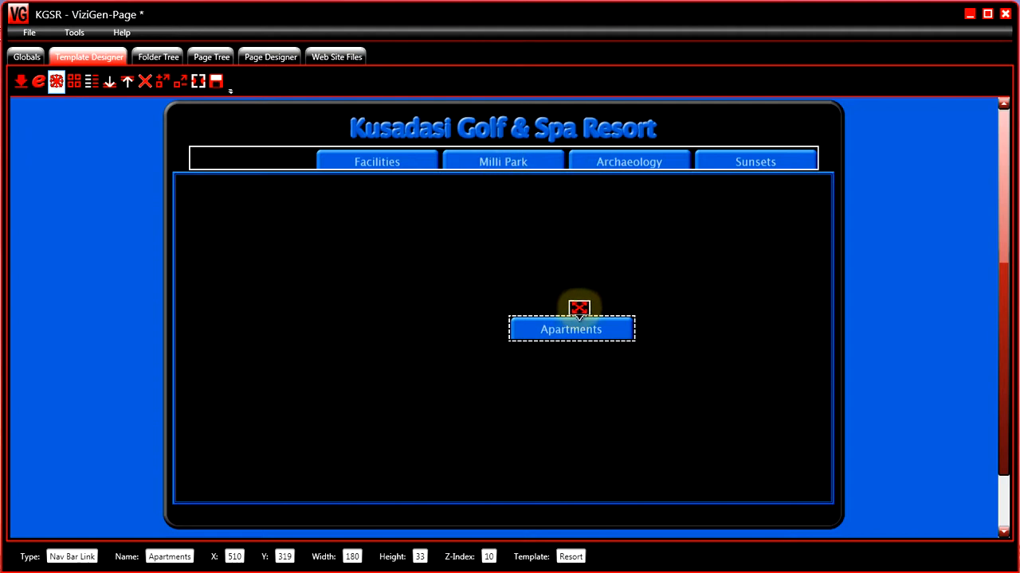
- Return to selection mode and select the relocated Apartments link in the Resort template
{"action": "left_click", "coordinate": [22, 89]}
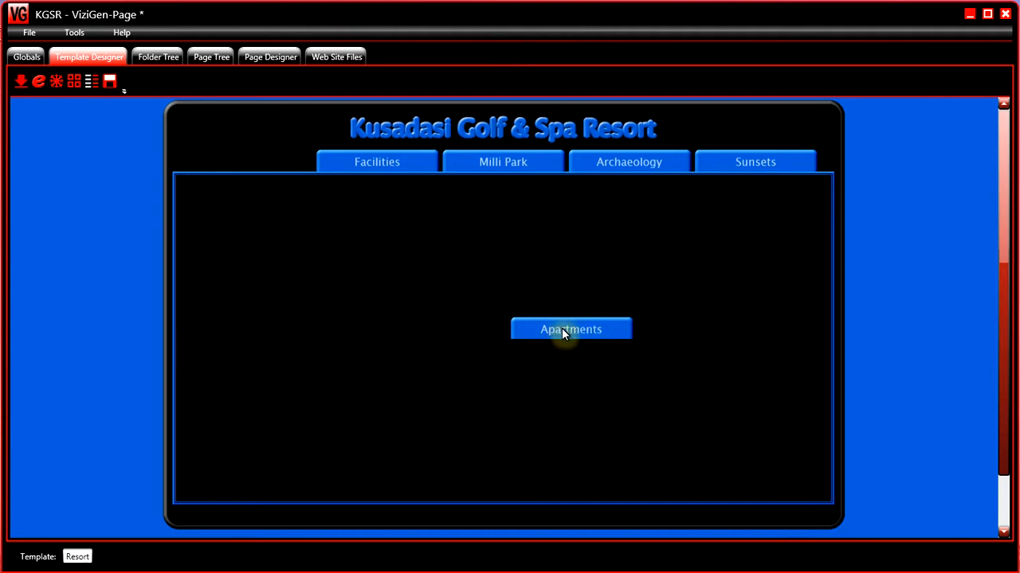
{"action": "left_click", "coordinate": [21, 81]}
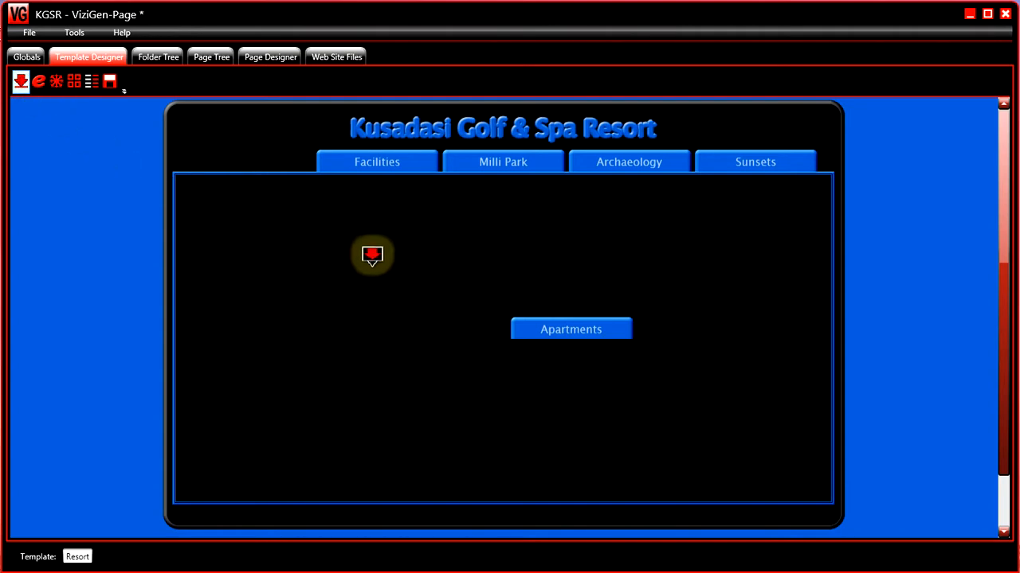
{"action": "left_click", "coordinate": [529, 322]}
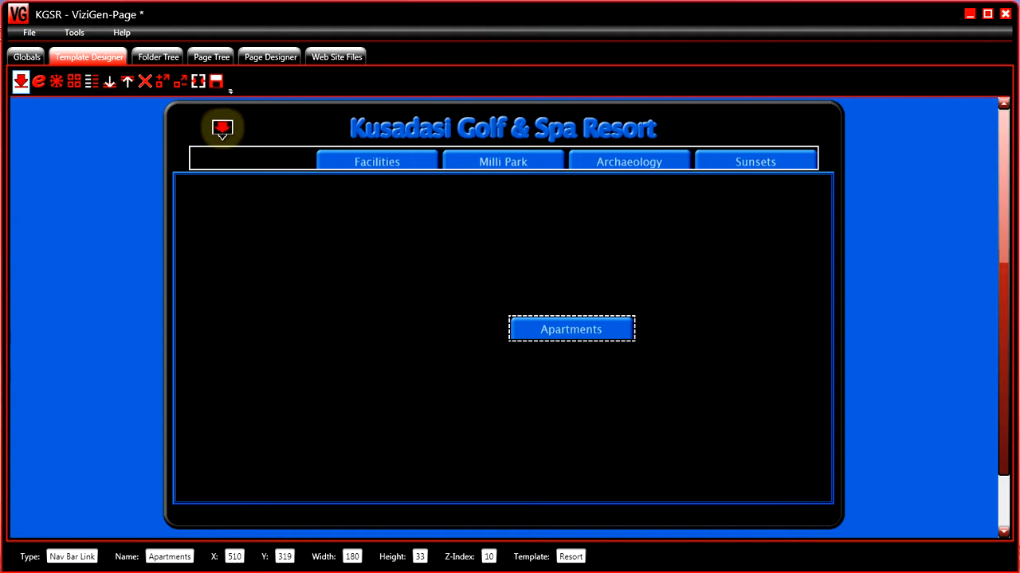
- Open the Apartments page from the root folder in the Page Designer to check the link's new position
{"action": "left_click", "coordinate": [152, 61]}
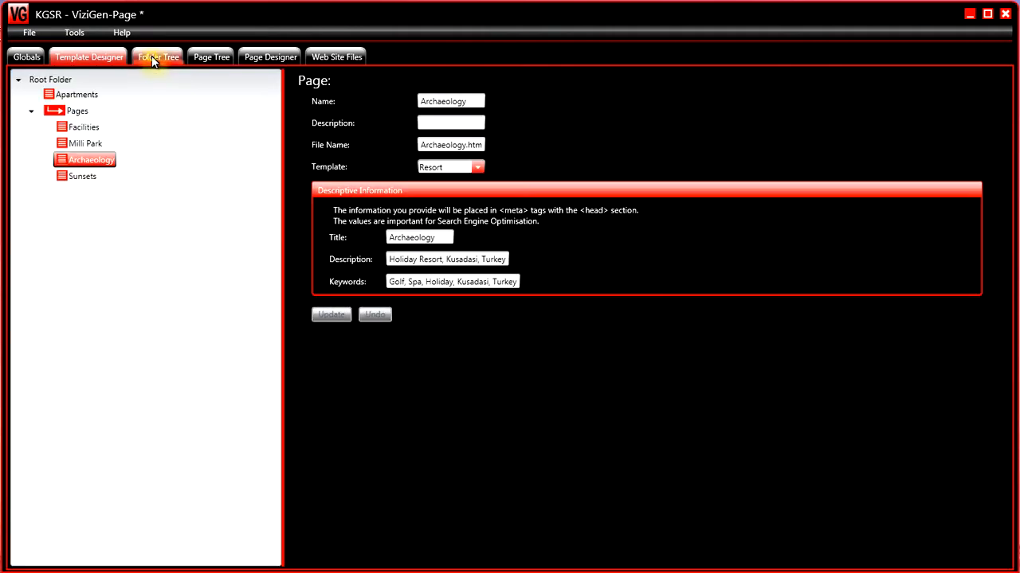
{"action": "left_click", "coordinate": [76, 96]}
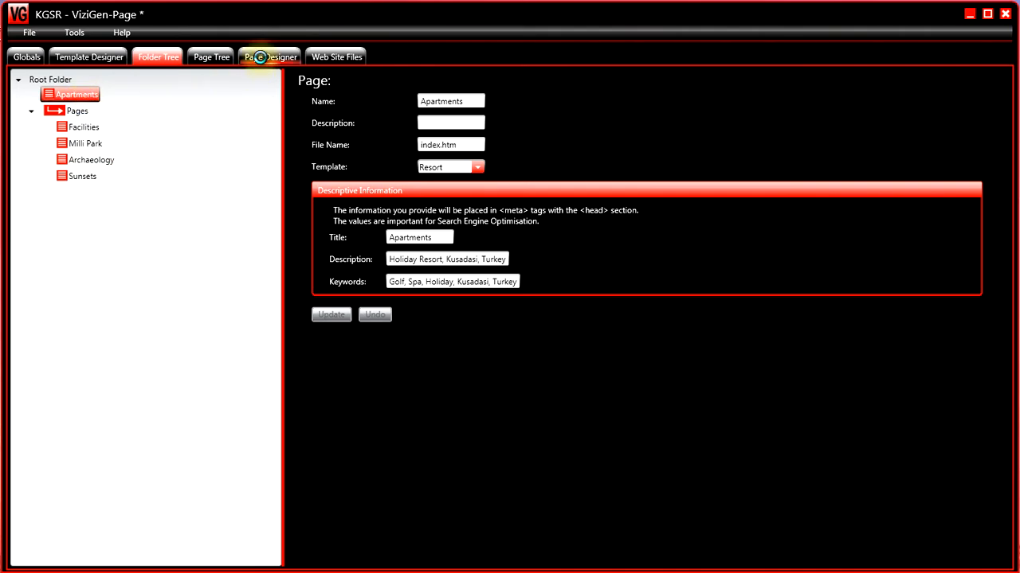
{"action": "left_click", "coordinate": [262, 62]}
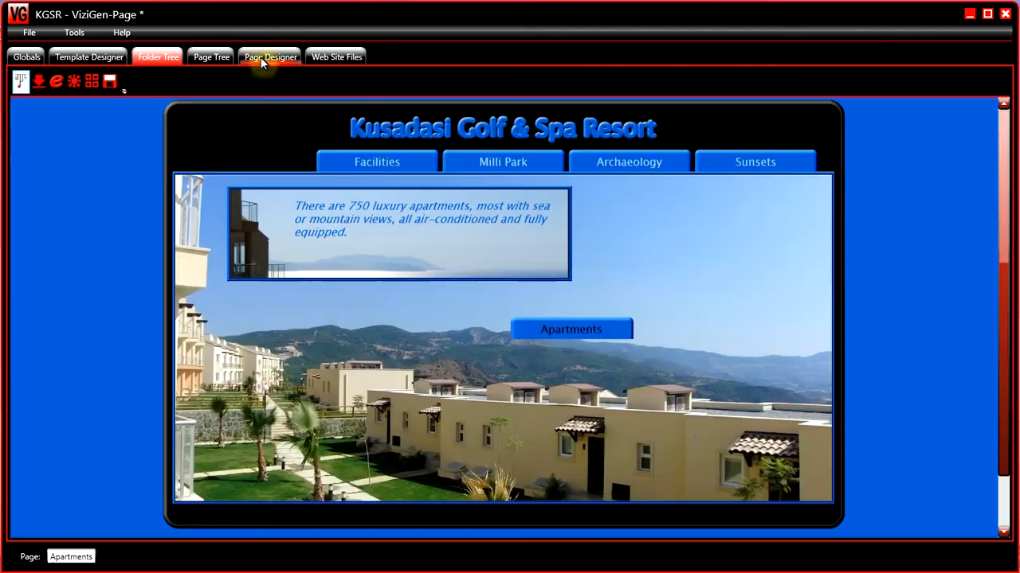
- In selection mode on the Apartments page, select the Sea View Text Box and step through the elements containing it
{"action": "left_click", "coordinate": [38, 84]}
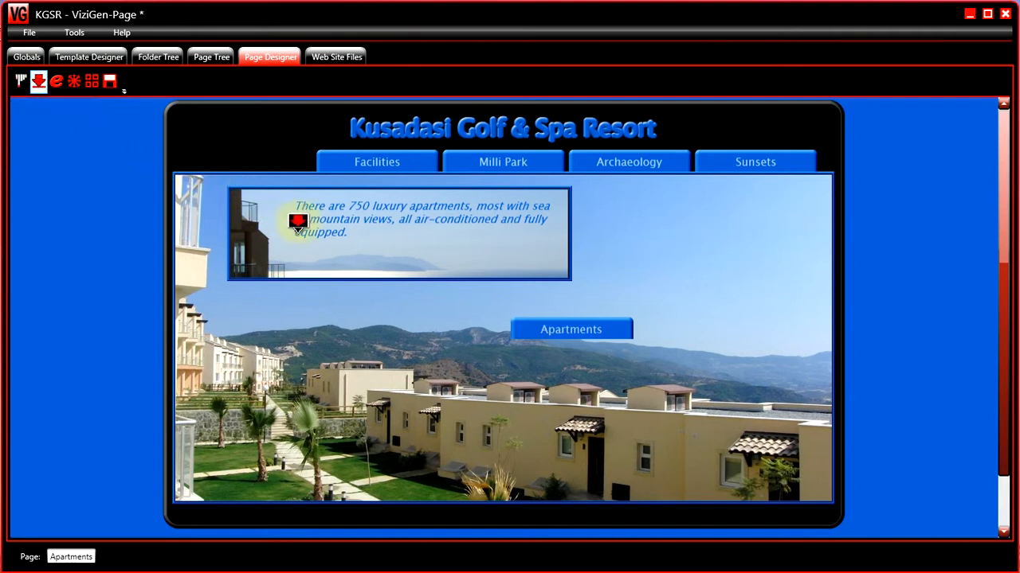
{"action": "left_click", "coordinate": [360, 207]}
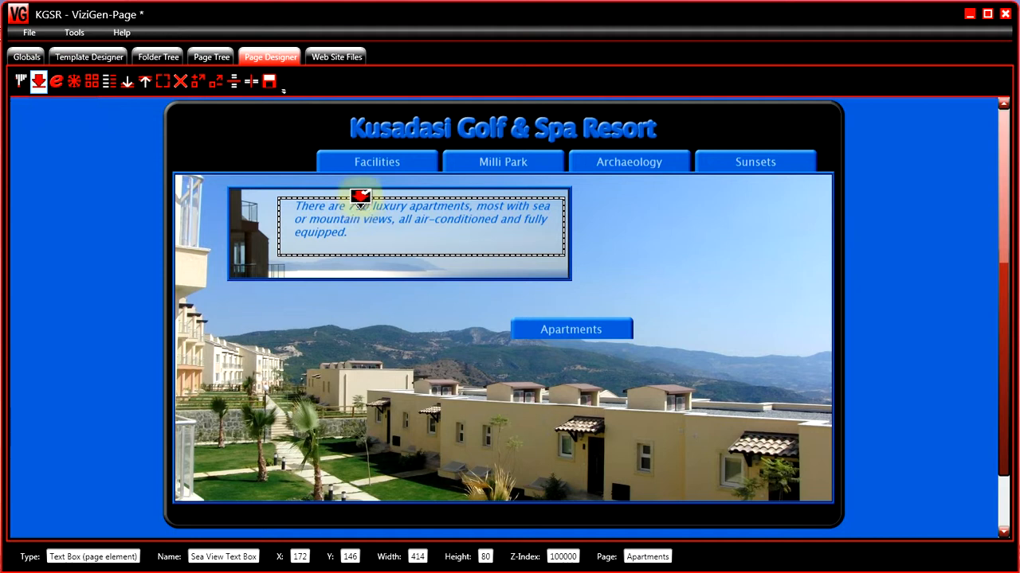
{"action": "left_click", "coordinate": [128, 83]}
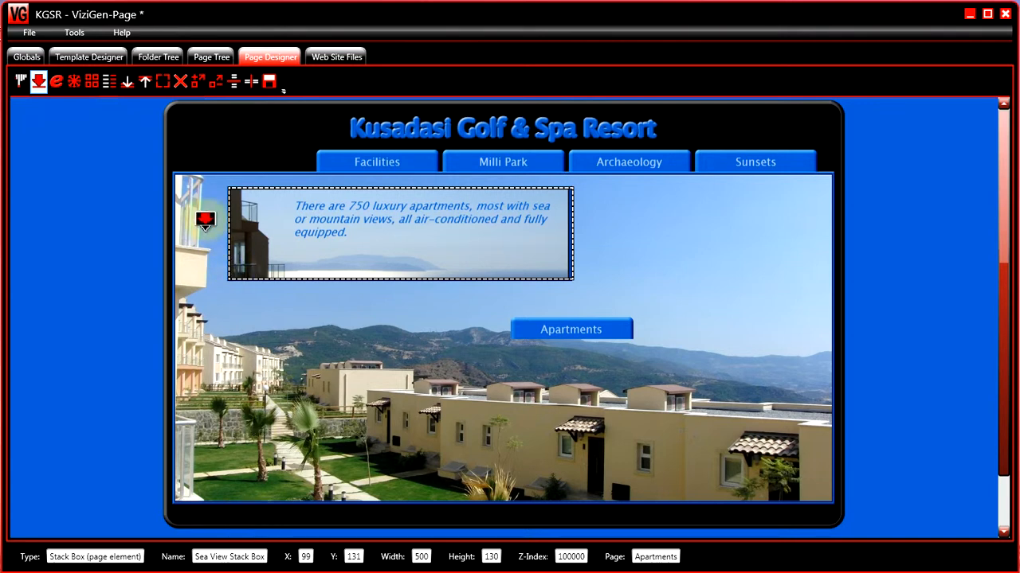
{"action": "left_click", "coordinate": [127, 83]}
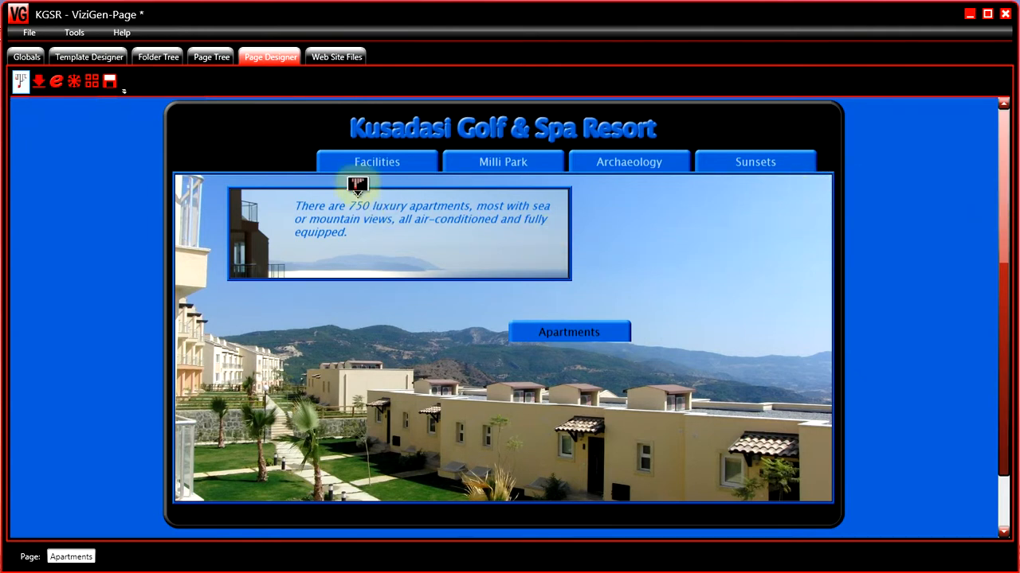
- Locate the Milli Park link under the Resort template's Page Body and Tabbed Nav Bar, and show it selected in the template design
{"action": "left_click", "coordinate": [29, 57]}
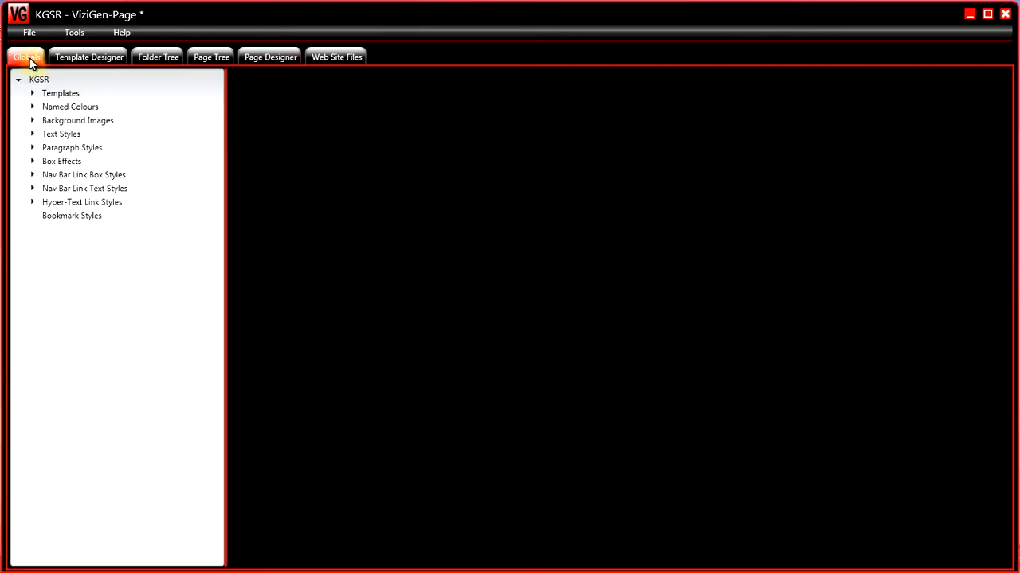
{"action": "left_click", "coordinate": [31, 94]}
{"action": "left_click", "coordinate": [71, 107]}
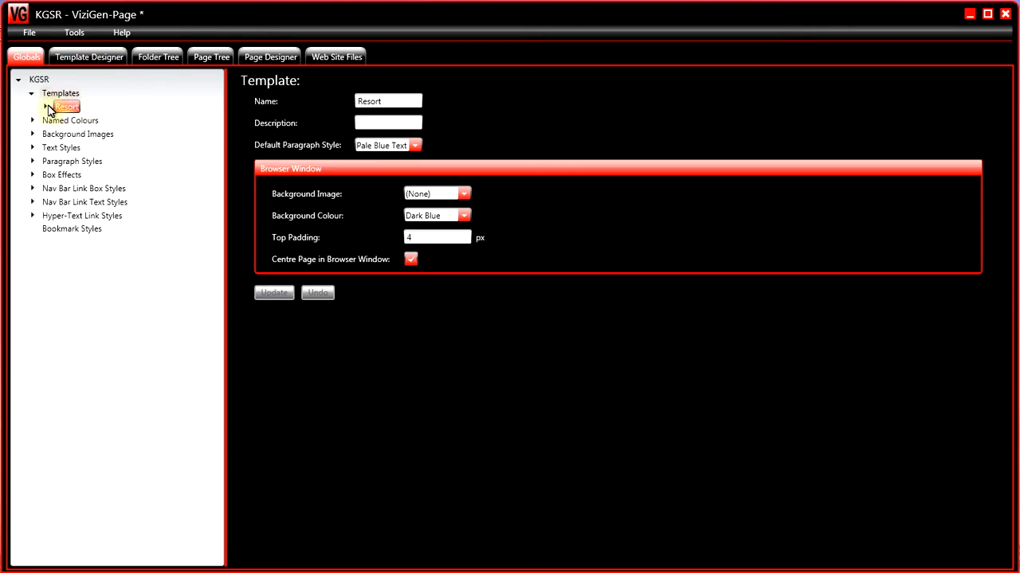
{"action": "left_click", "coordinate": [46, 108]}
{"action": "left_click", "coordinate": [57, 135]}
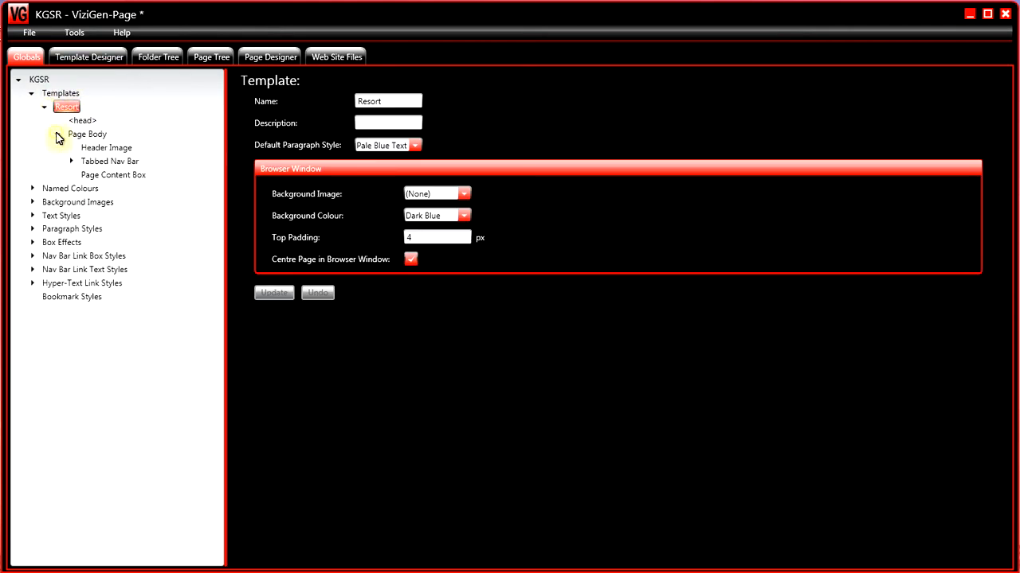
{"action": "left_click", "coordinate": [71, 162]}
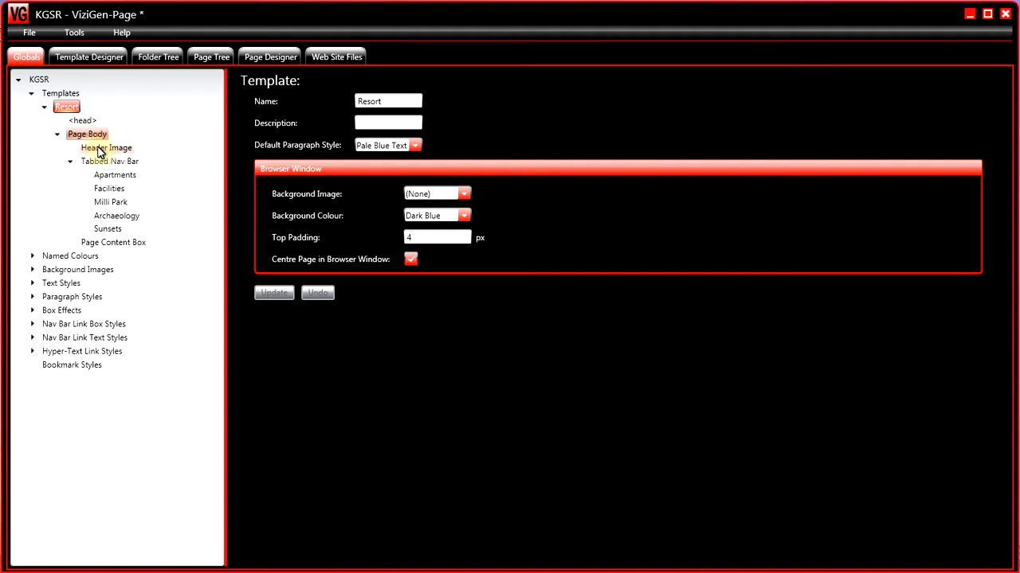
{"action": "left_click", "coordinate": [111, 205]}
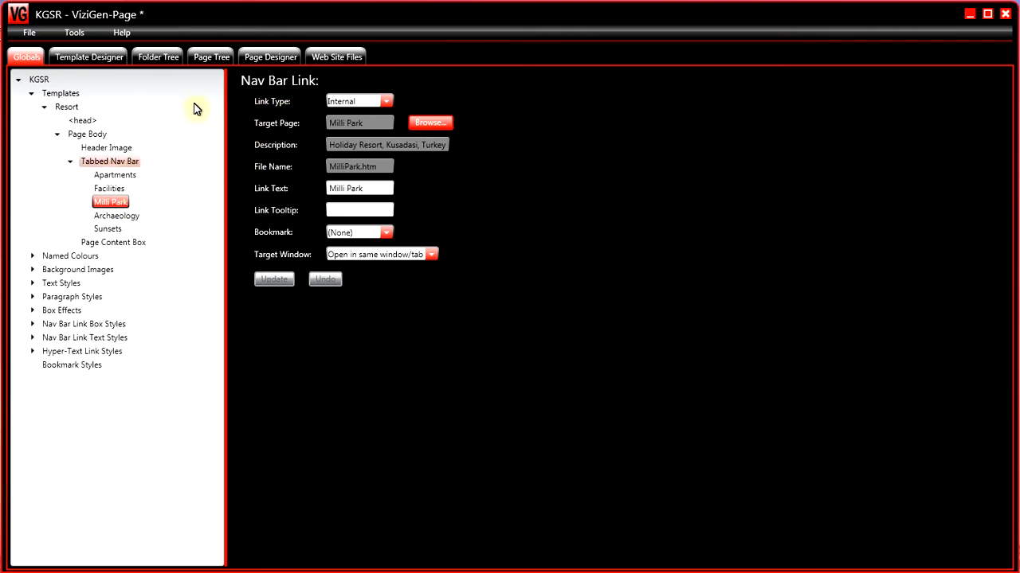
{"action": "left_click", "coordinate": [98, 57]}
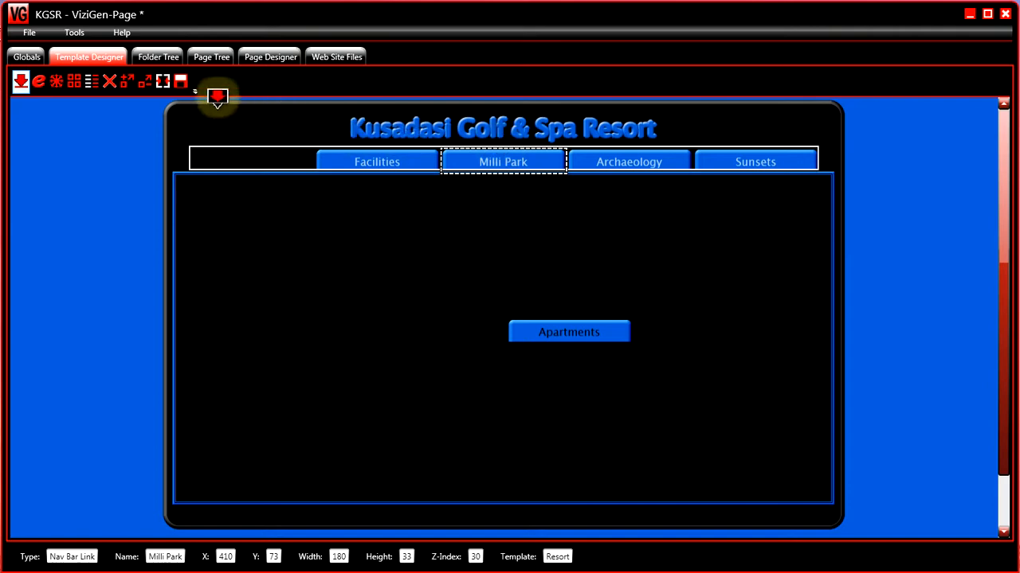
- Select the Archaeology page in the Pages folder and display its element tree
{"action": "left_click", "coordinate": [165, 61]}
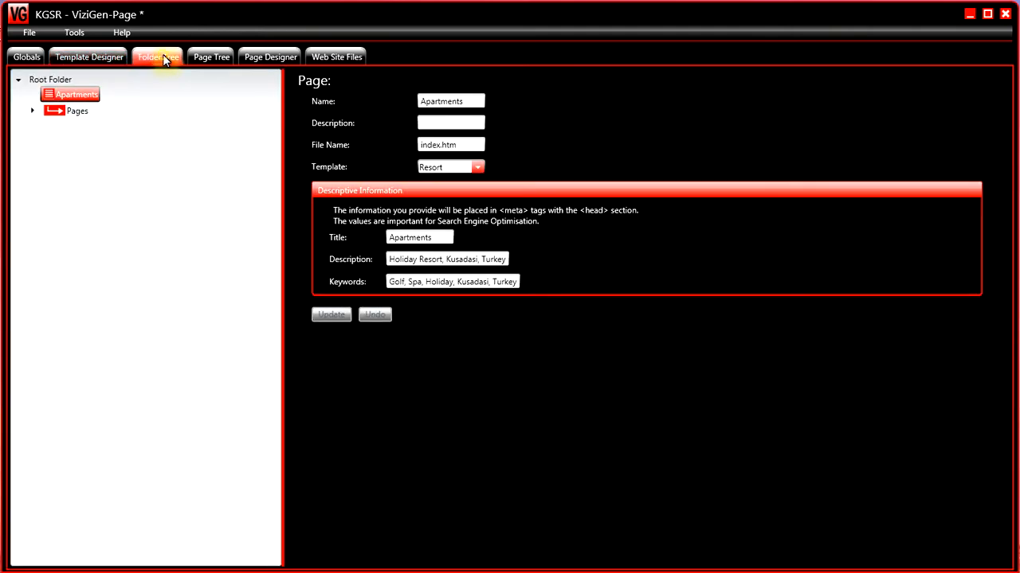
{"action": "left_click", "coordinate": [31, 114]}
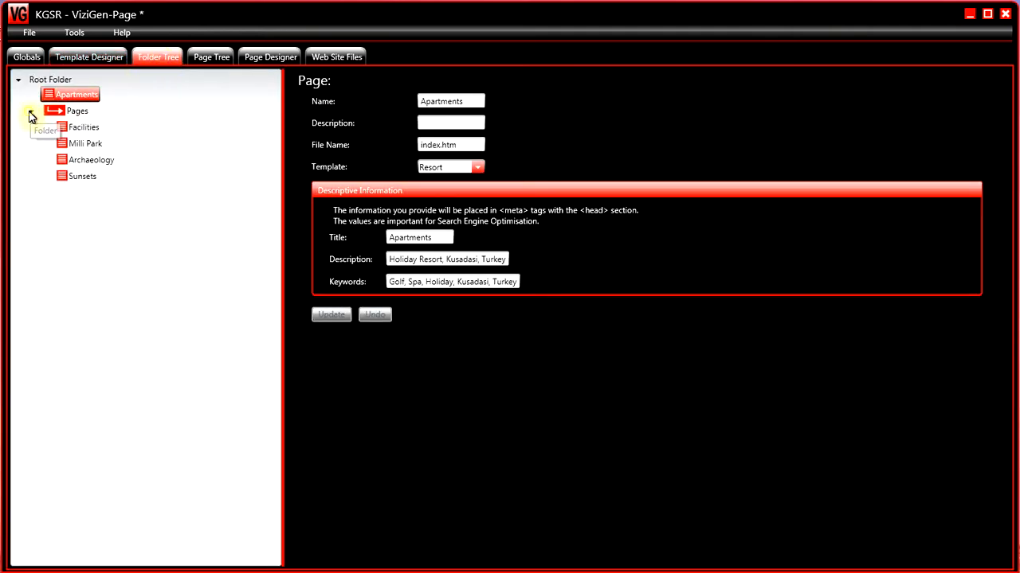
{"action": "left_click", "coordinate": [84, 160]}
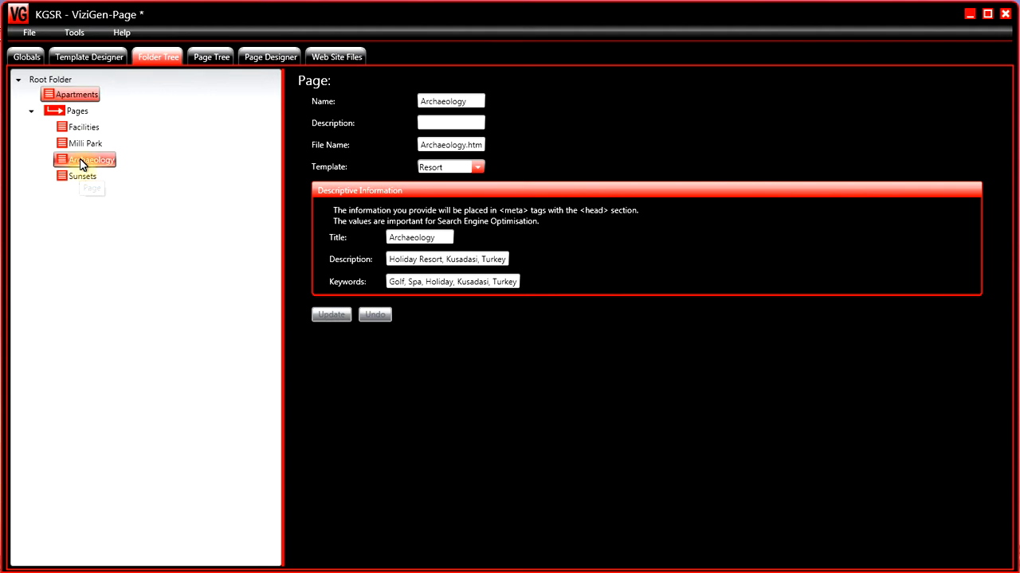
{"action": "left_click", "coordinate": [210, 59]}
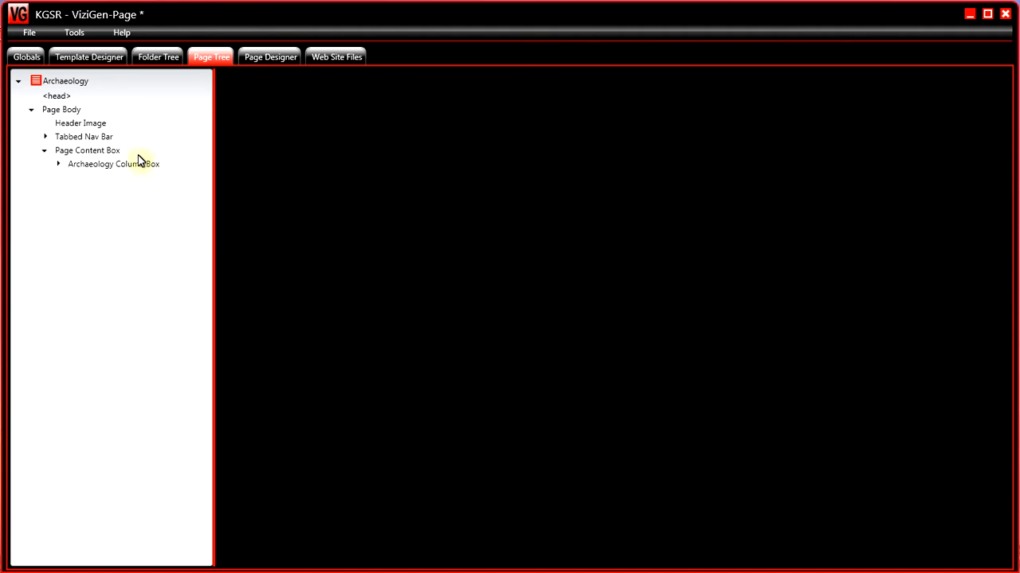
- Expand the Archaeology Column Box through the Left Stack Box, Left Text Box and Left Corner Box, and inspect the Priene Image properties
{"action": "left_click", "coordinate": [58, 165]}
{"action": "left_click", "coordinate": [71, 178]}
{"action": "left_click", "coordinate": [84, 192]}
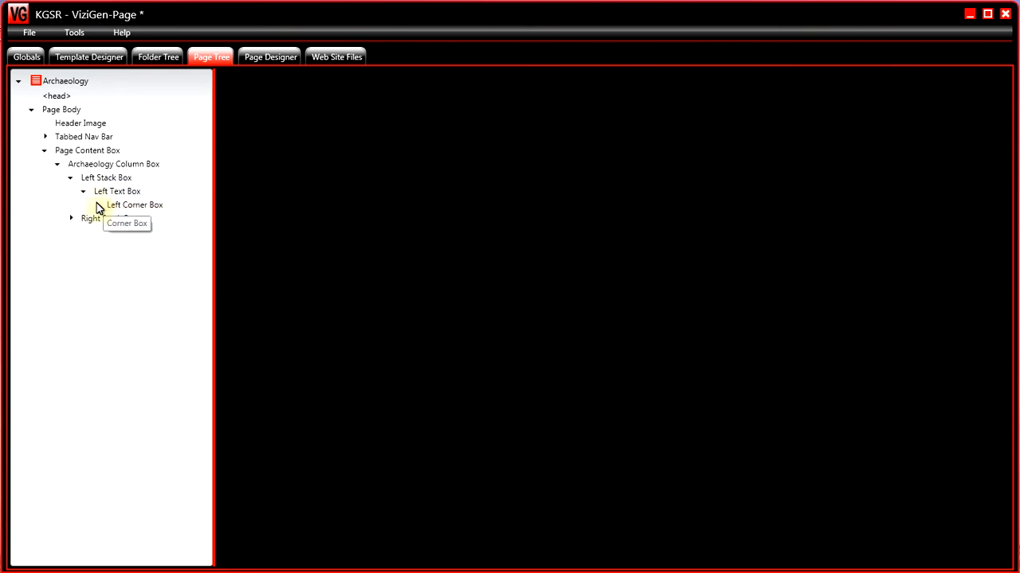
{"action": "left_click", "coordinate": [97, 205]}
{"action": "left_click", "coordinate": [111, 220]}
{"action": "left_click", "coordinate": [145, 232]}
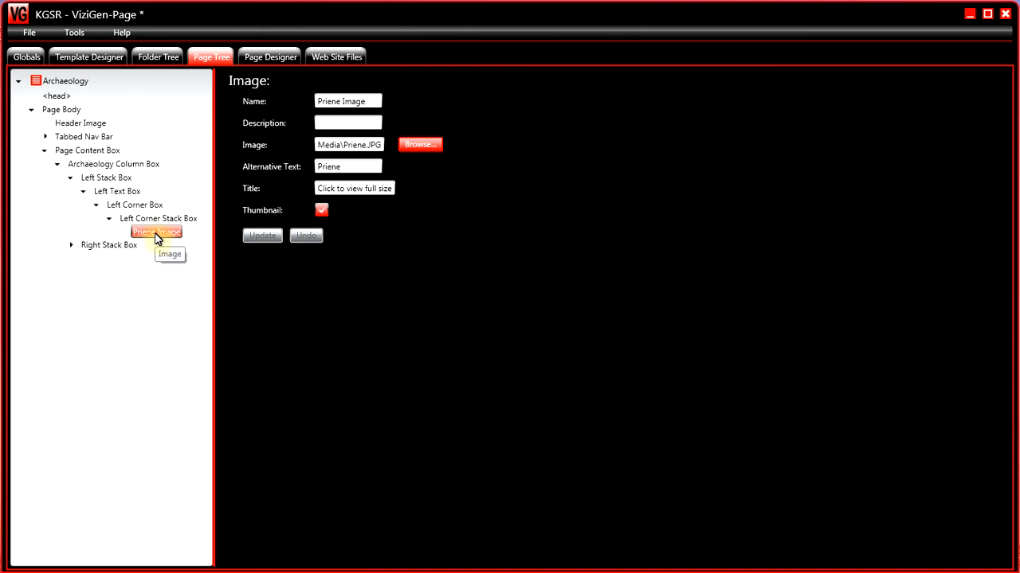
- Select the Archaeology page's Left Corner Box and show it in the page design
{"action": "left_click", "coordinate": [125, 204]}
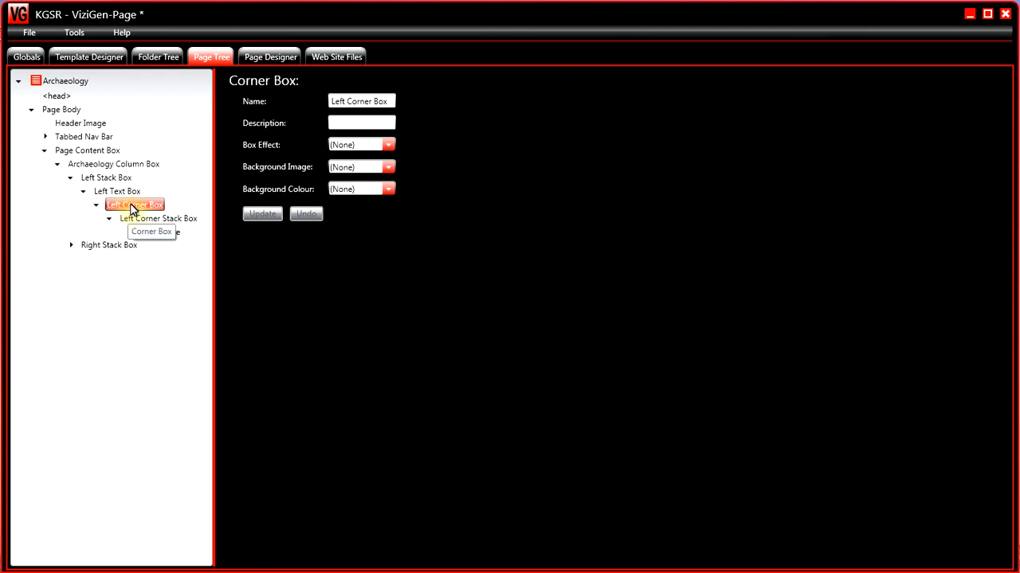
{"action": "left_click", "coordinate": [264, 57]}
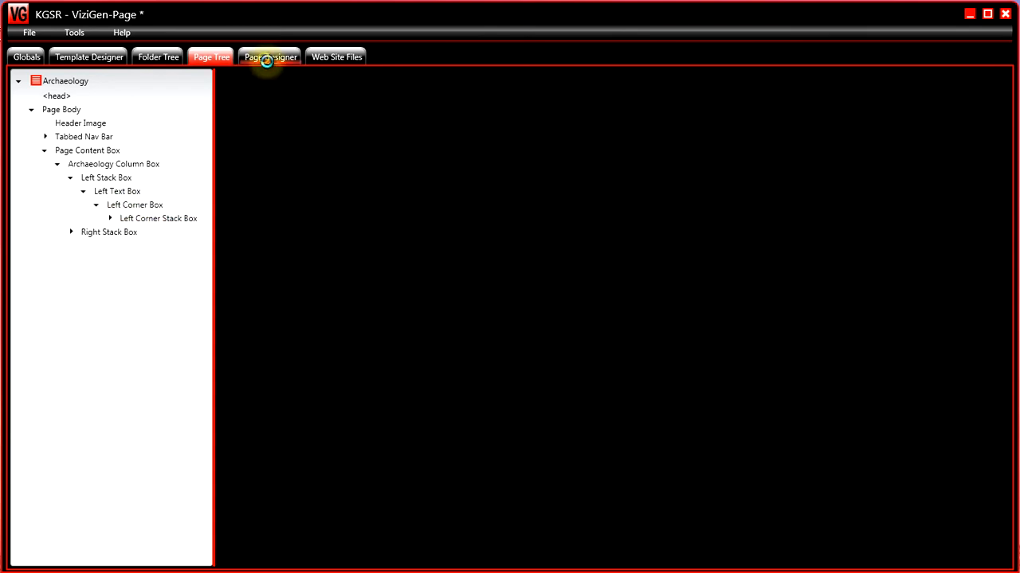